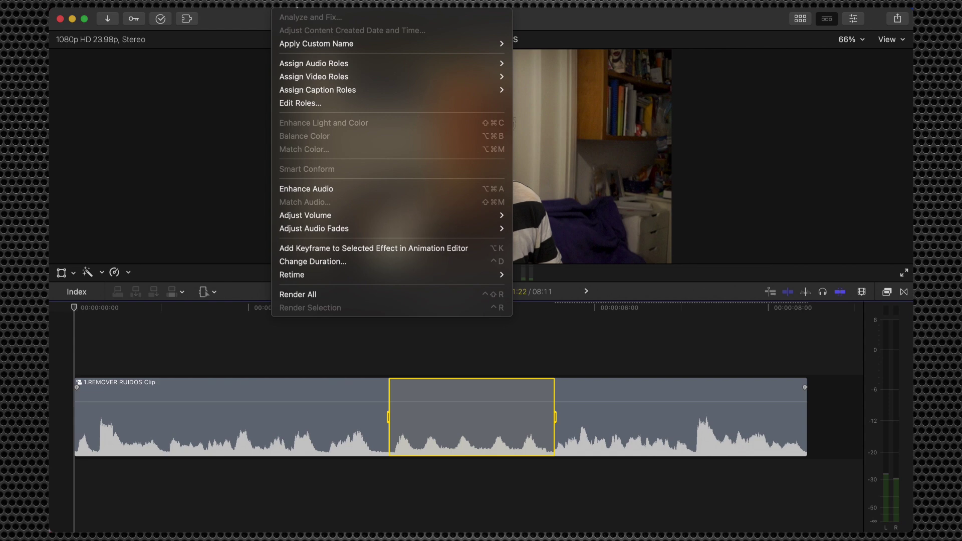
- Silence the audio of the selected range in the 1.REMOVER RUIDOS Clip
{"action": "mouse_move", "coordinate": [360, 217]}
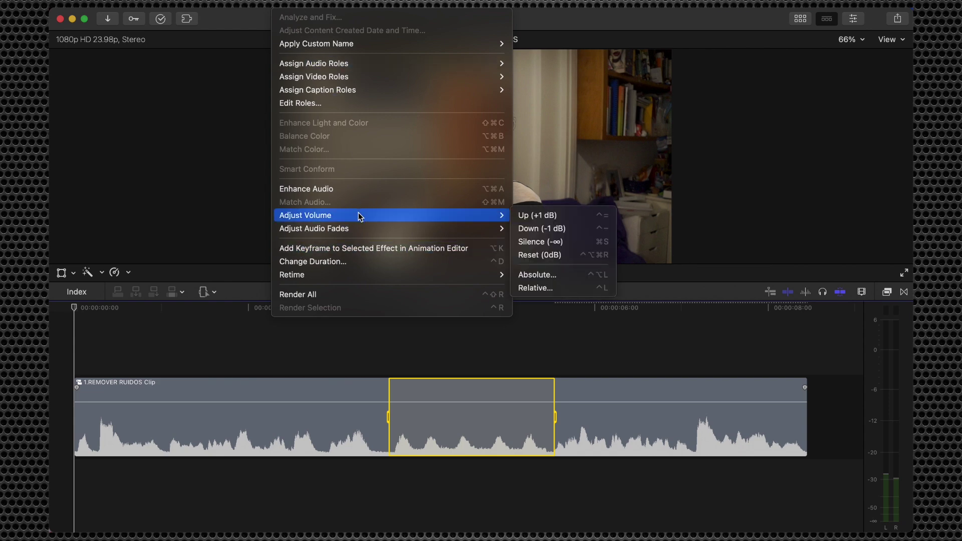
{"action": "mouse_move", "coordinate": [480, 227]}
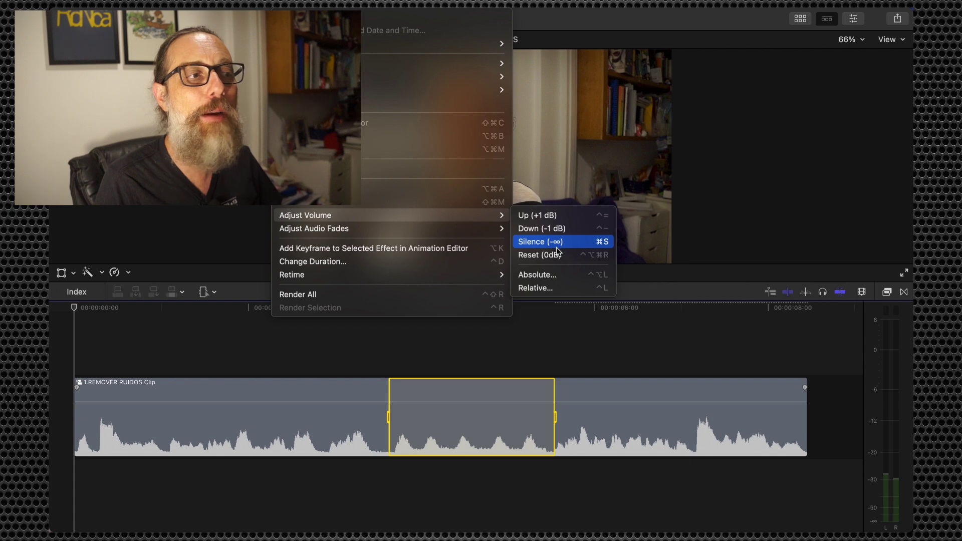
{"action": "left_click", "coordinate": [575, 242]}
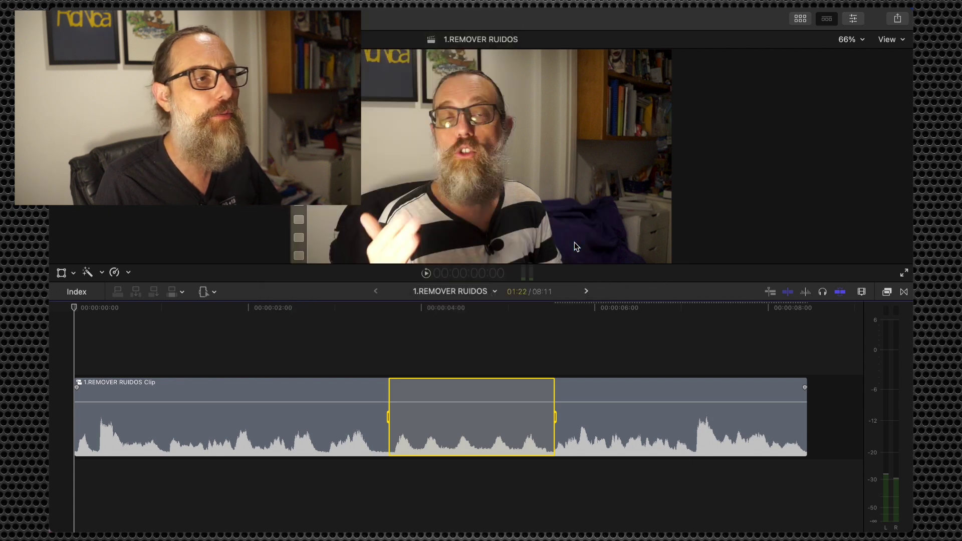
{"action": "left_click", "coordinate": [641, 332]}
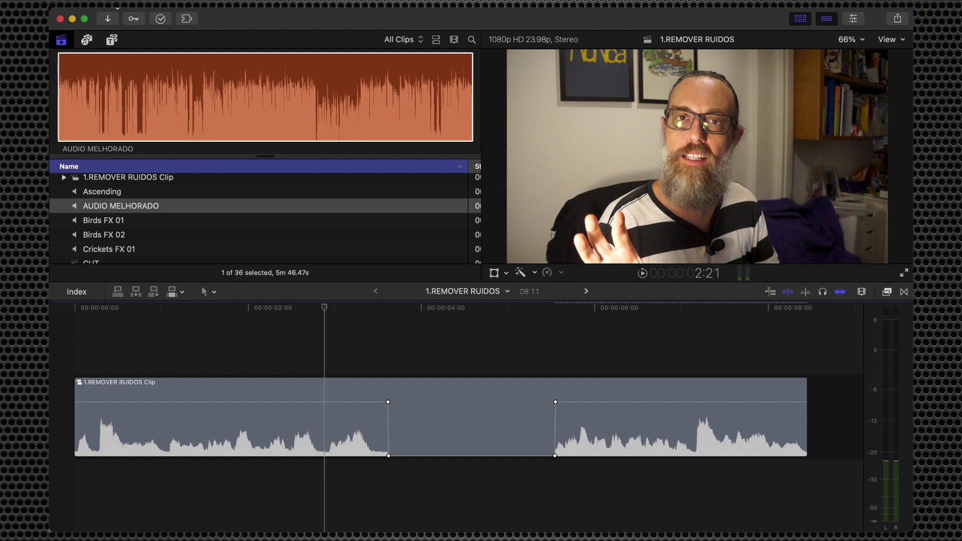
- Open the Command Editor for customizing shortcuts and show which commands are assigned to the S key
{"action": "left_click", "coordinate": [98, 3]}
{"action": "mouse_move", "coordinate": [124, 49]}
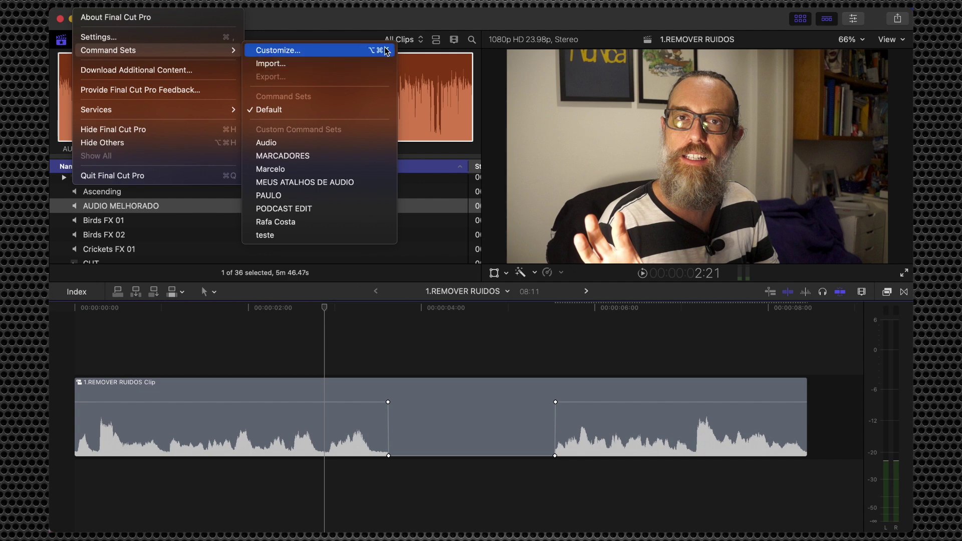
{"action": "left_click", "coordinate": [353, 50]}
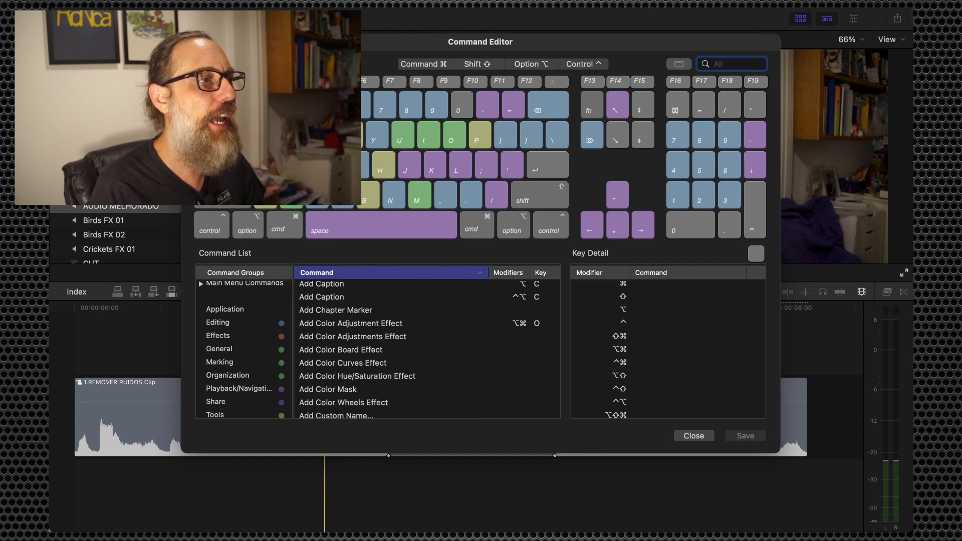
{"action": "left_click", "coordinate": [280, 165]}
{"action": "scroll", "coordinate": [697, 324], "scroll_direction": "up", "scroll_amount": 1}
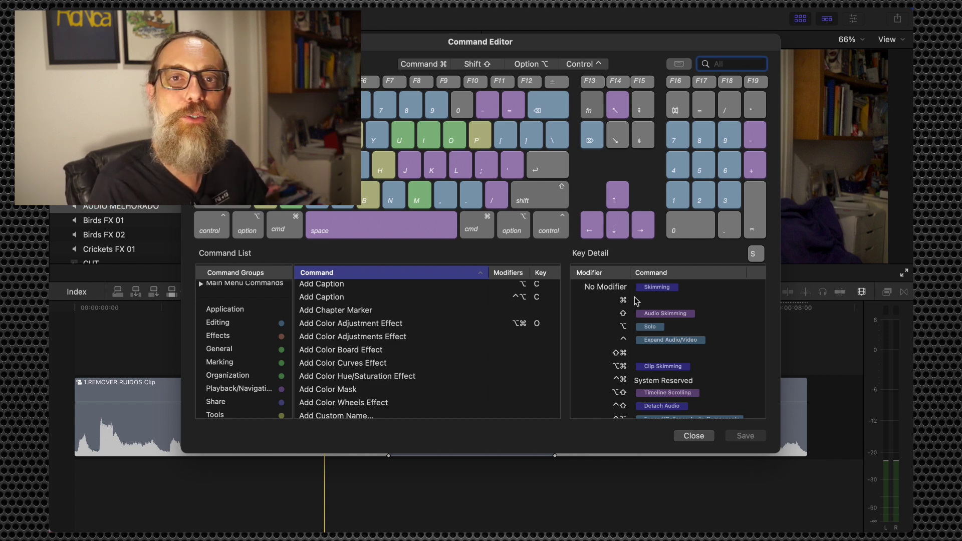
{"action": "key", "text": "e"}
{"action": "left_click", "coordinate": [275, 163]}
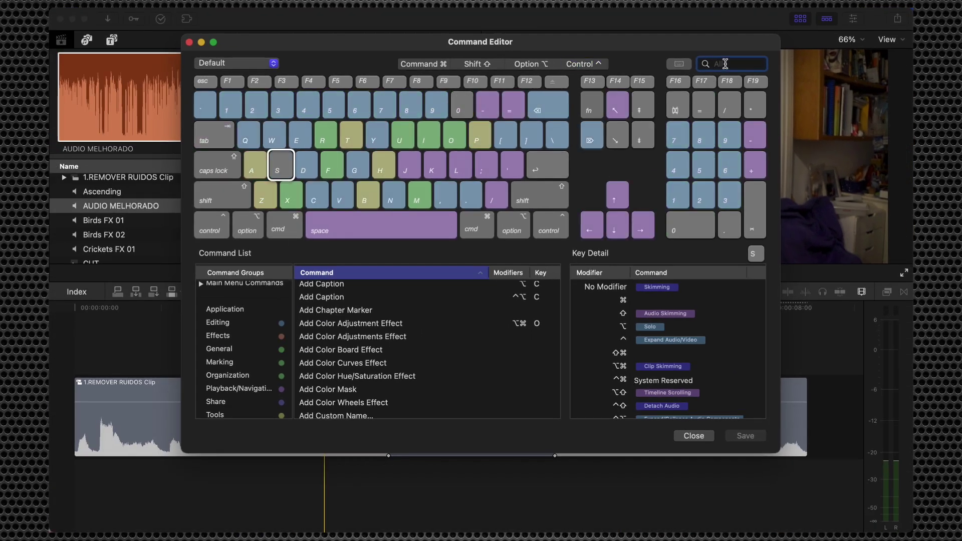
- Find the command matching "silence" and assign Set Volume to Silence (-∞) to the Command modifier of the S key
{"action": "type", "text": "silenc"}
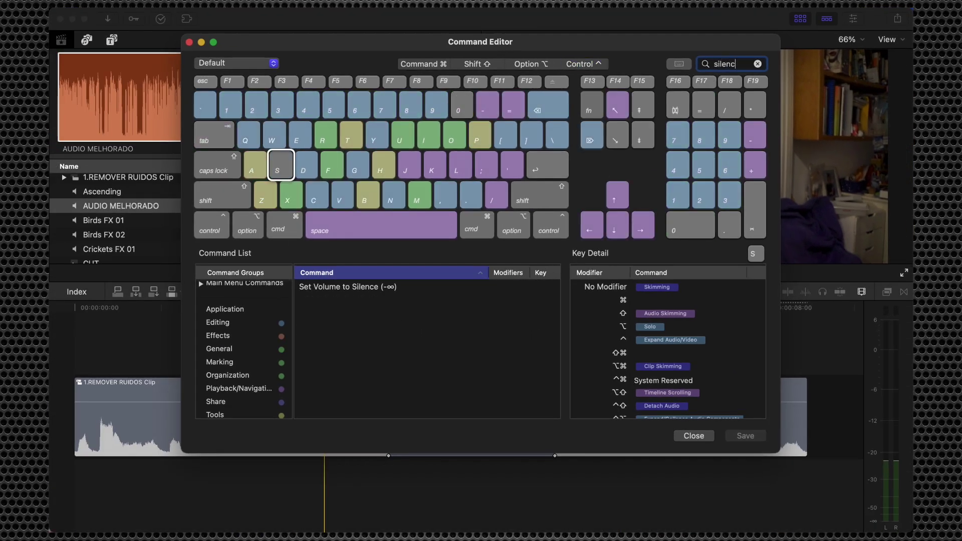
{"action": "type", "text": "e"}
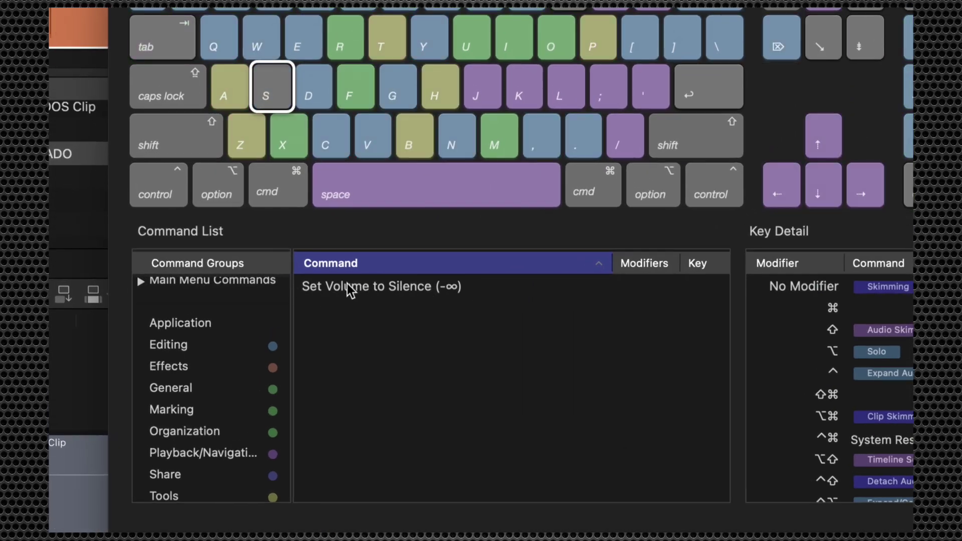
{"action": "left_click_drag", "start_coordinate": [348, 286], "coordinate": [875, 311]}
{"action": "left_click_drag", "start_coordinate": [807, 309], "coordinate": [807, 309]}
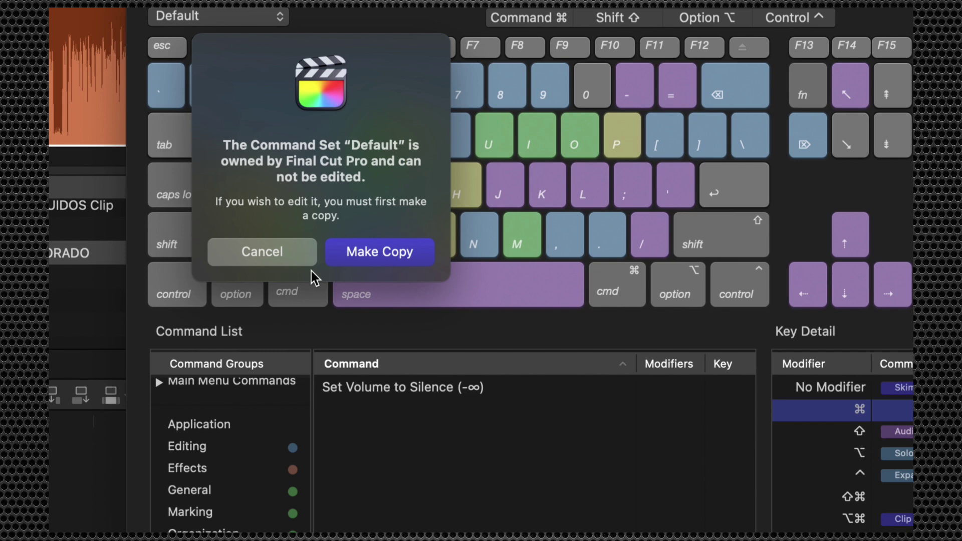
- Make an editable copy of the Default command set, naming it with a first name followed by 2
{"action": "left_click", "coordinate": [403, 254]}
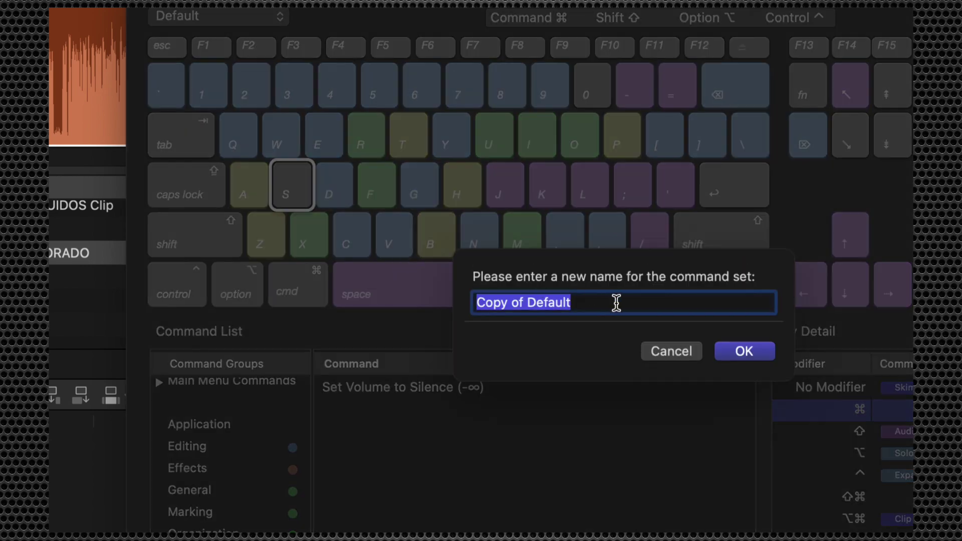
{"action": "type", "text": "M"}
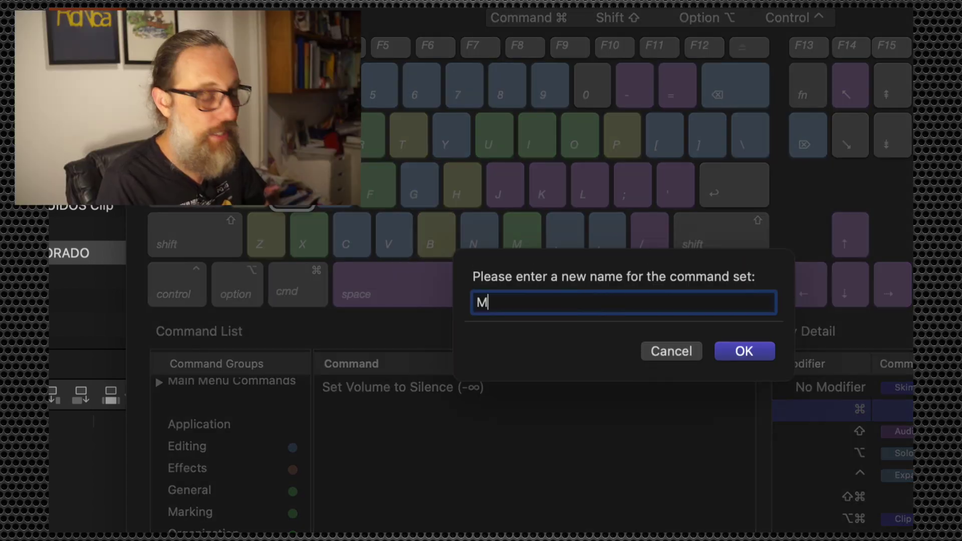
{"action": "type", "text": "arcel"}
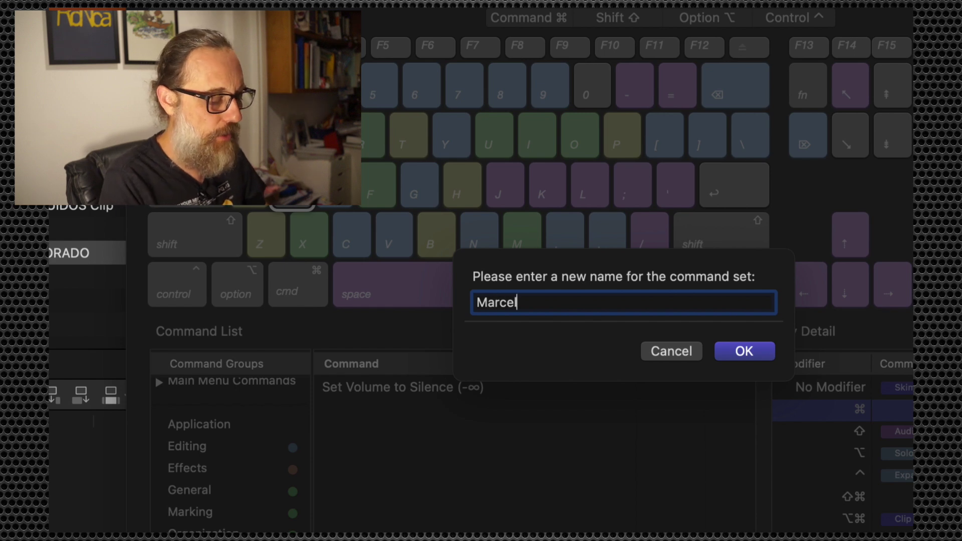
{"action": "type", "text": "o 2"}
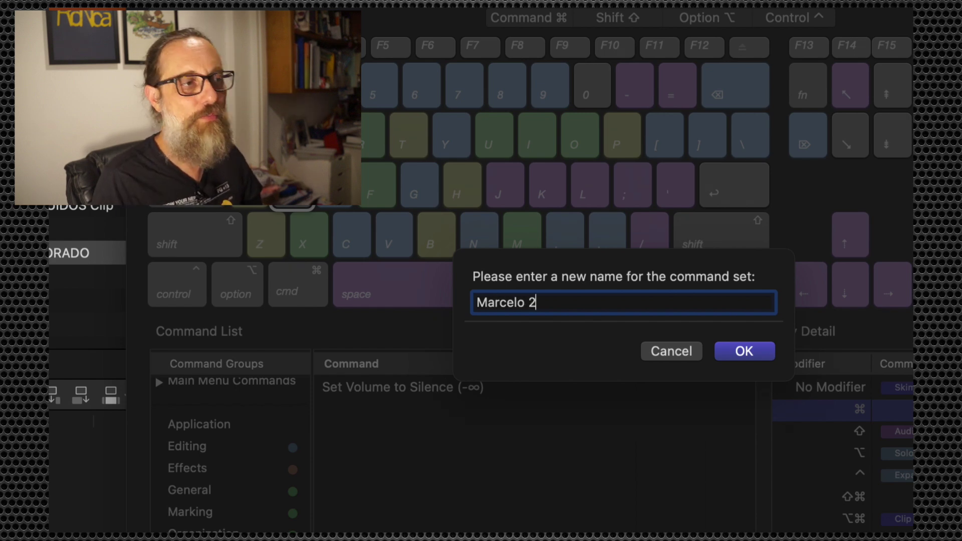
{"action": "left_click", "coordinate": [745, 351]}
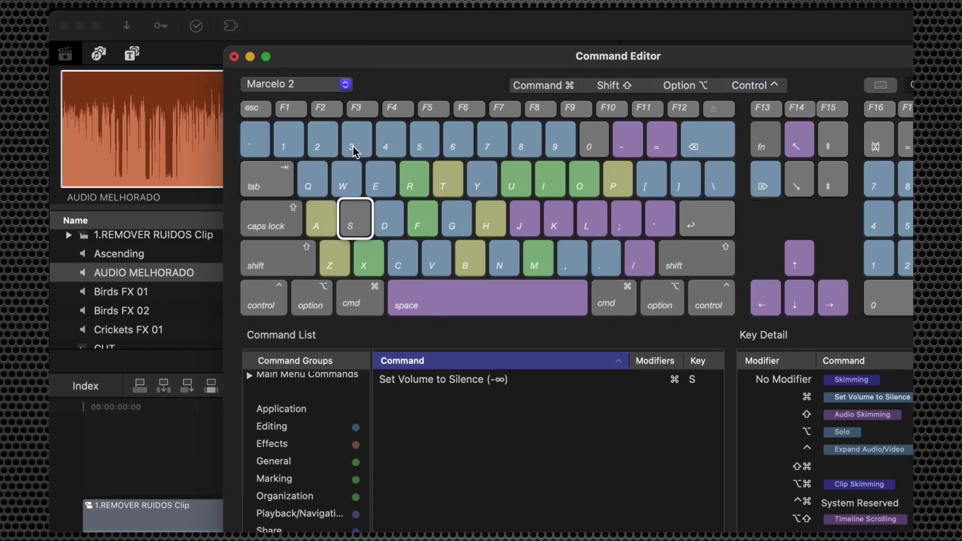
- Keep the newly copied command set active, save its shortcut changes and close the Command Editor
{"action": "left_click", "coordinate": [345, 86]}
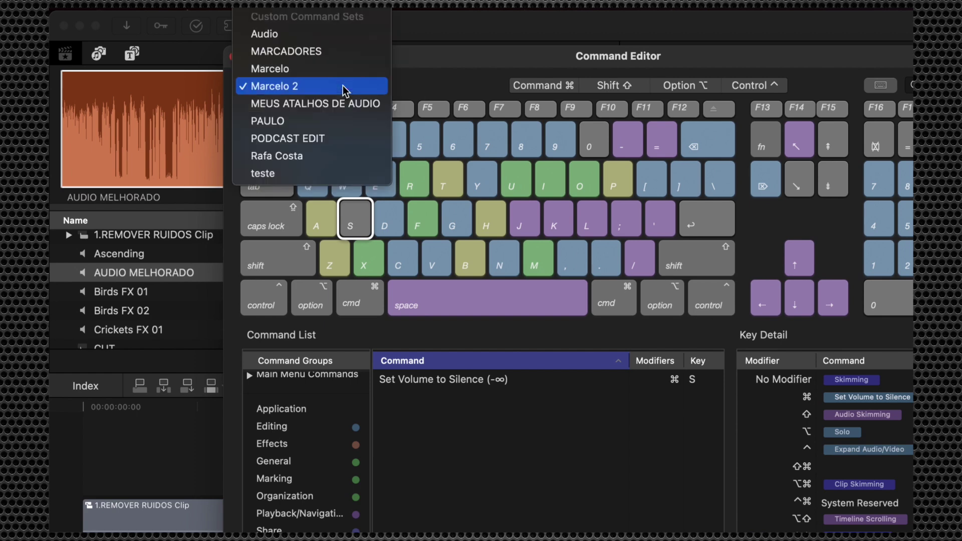
{"action": "scroll", "coordinate": [311, 240], "scroll_direction": "up", "scroll_amount": 5}
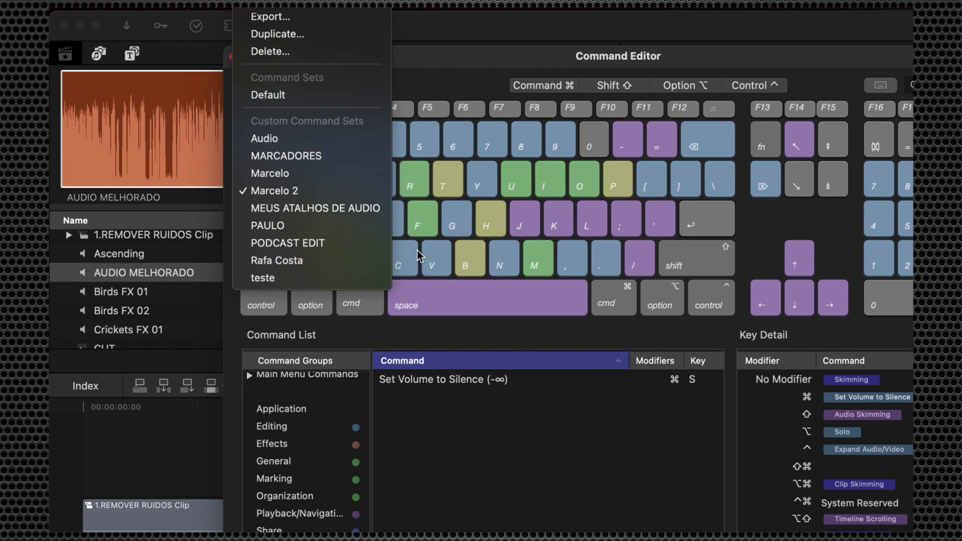
{"action": "left_click", "coordinate": [311, 196]}
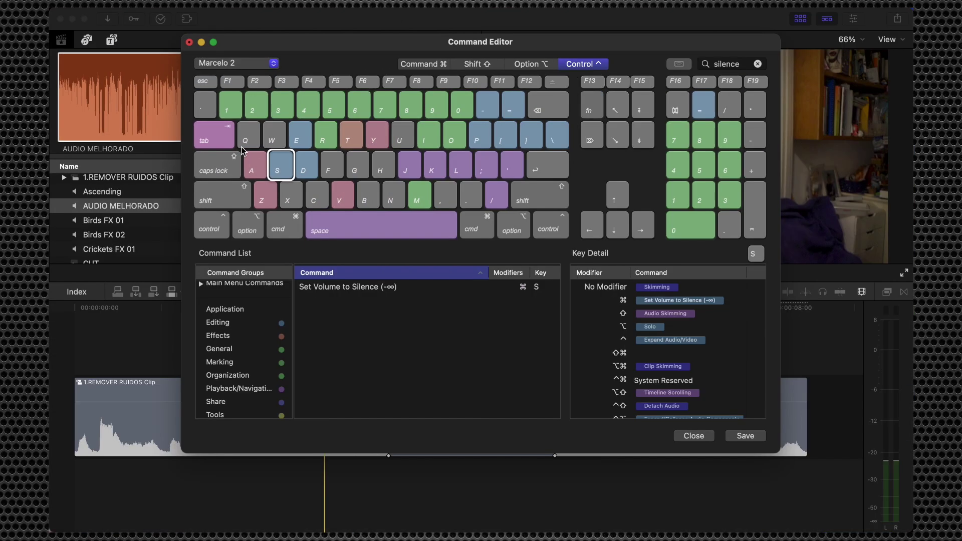
{"action": "left_click", "coordinate": [746, 436]}
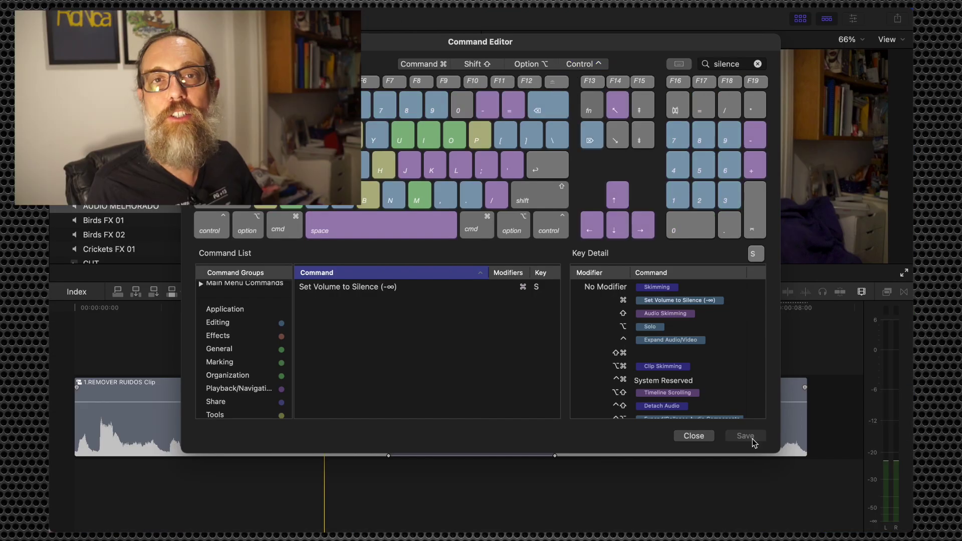
{"action": "left_click", "coordinate": [694, 436]}
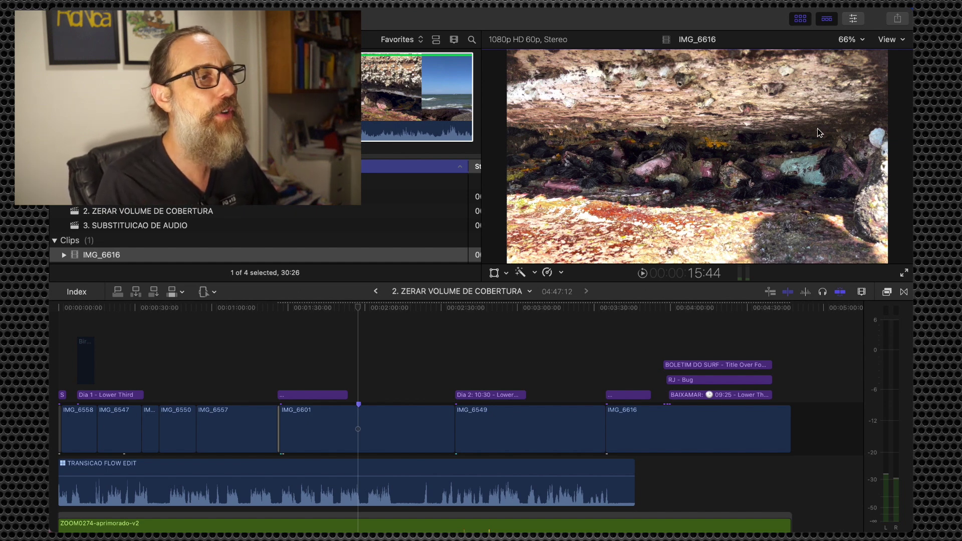
- Connect the IMG_6616 browser clip above IMG_6601 at the playhead in the 2. ZERAR VOLUME DE COBERTURA project
{"action": "left_click", "coordinate": [700, 315]}
{"action": "key", "text": "super+1"}
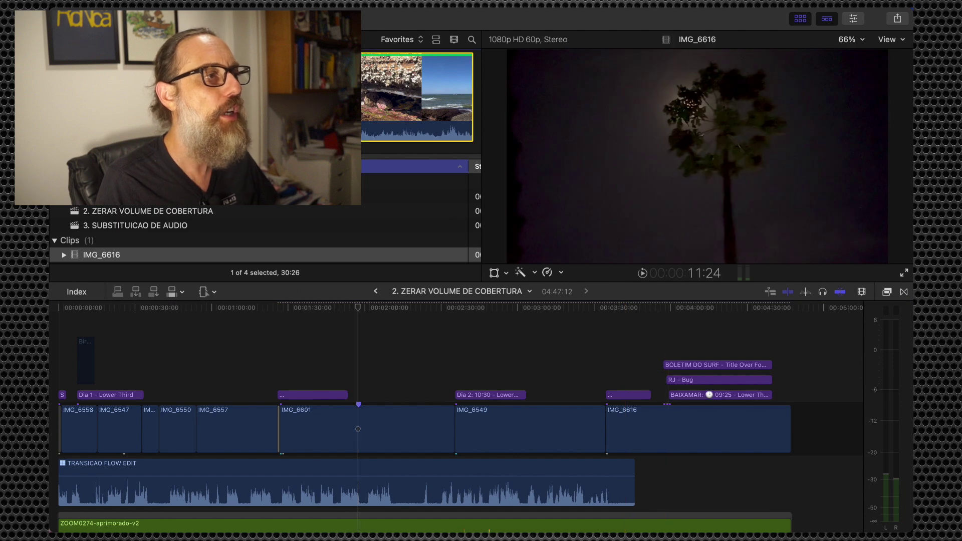
{"action": "key", "text": "q"}
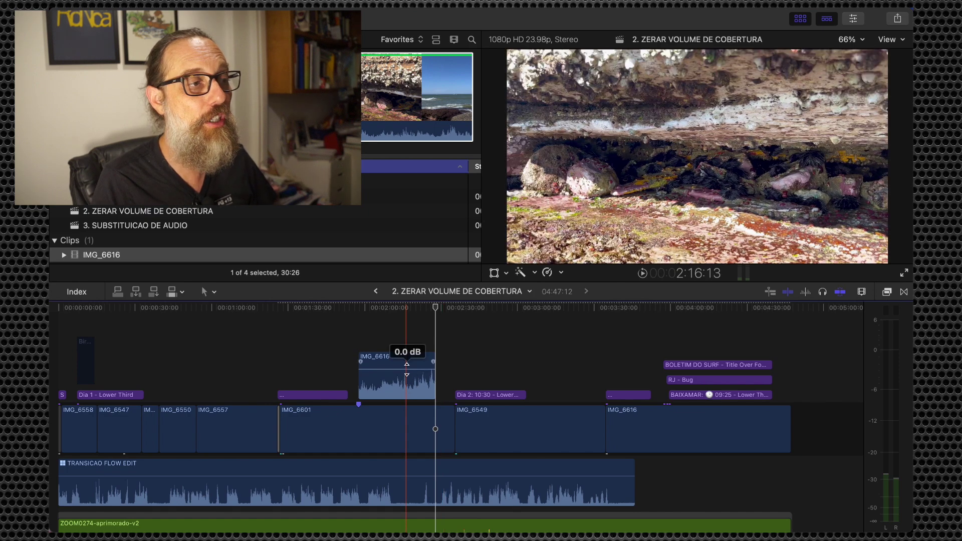
- Try to silence the connected IMG_6616 clip by lowering its volume line
{"action": "left_click_drag", "start_coordinate": [406, 369], "coordinate": [406, 416]}
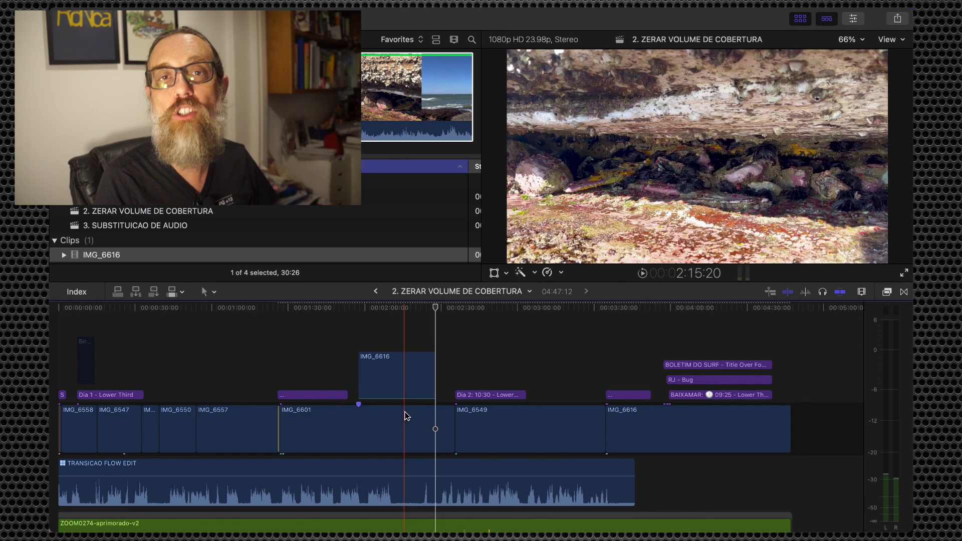
{"action": "key", "text": "super+z"}
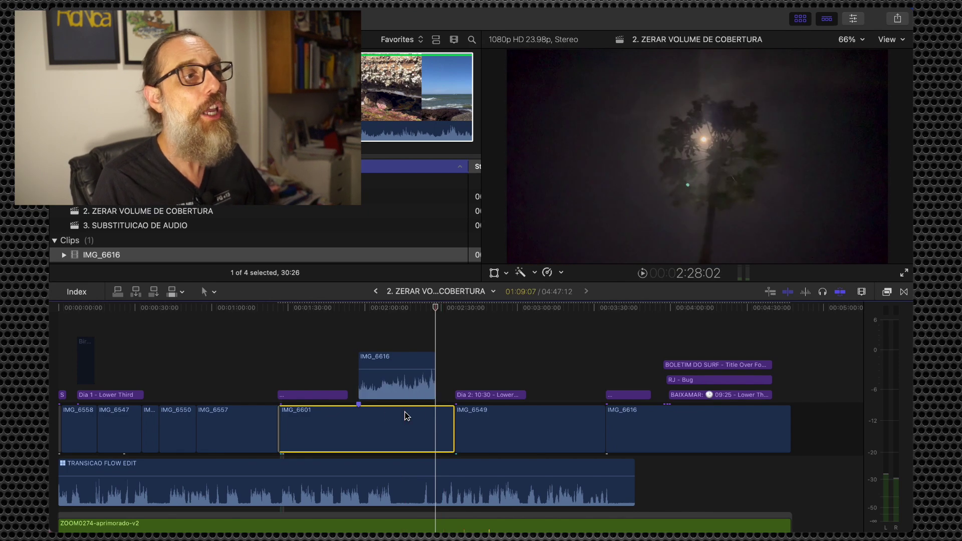
- Inspect the audio volume settings of the connected IMG_6616 clip, hide the inspector and keep that clip selected
{"action": "left_click", "coordinate": [852, 20]}
{"action": "key", "text": "super+4"}
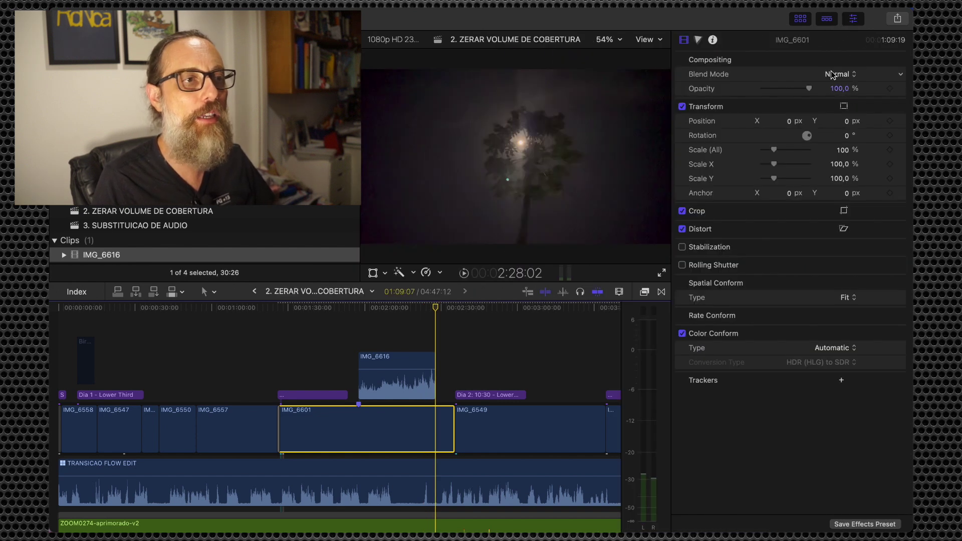
{"action": "key", "text": "super+Up"}
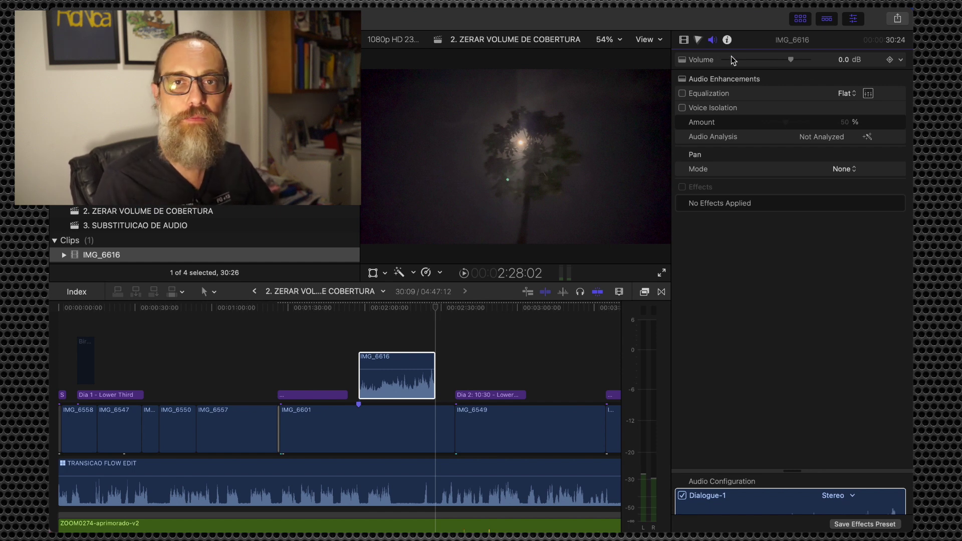
{"action": "key", "text": "super+4"}
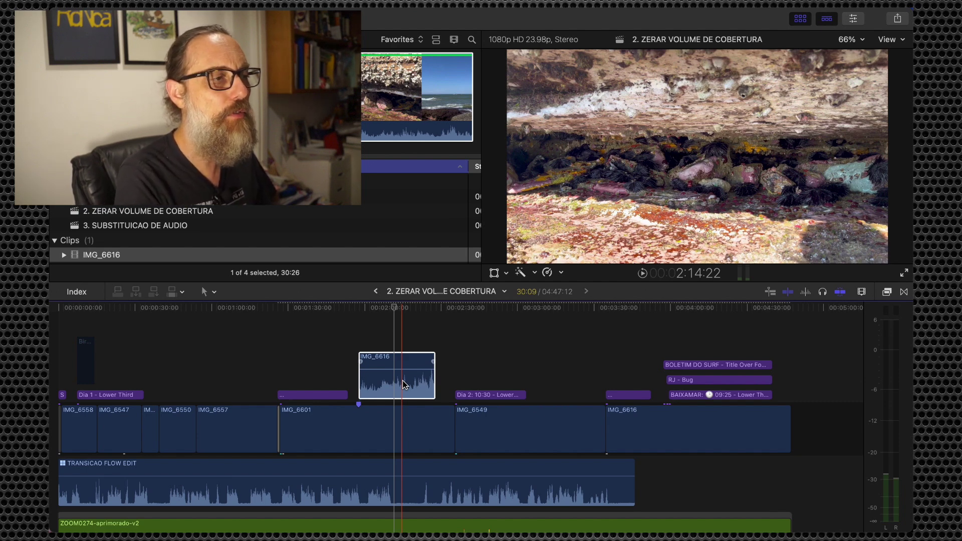
{"action": "left_click", "coordinate": [405, 385]}
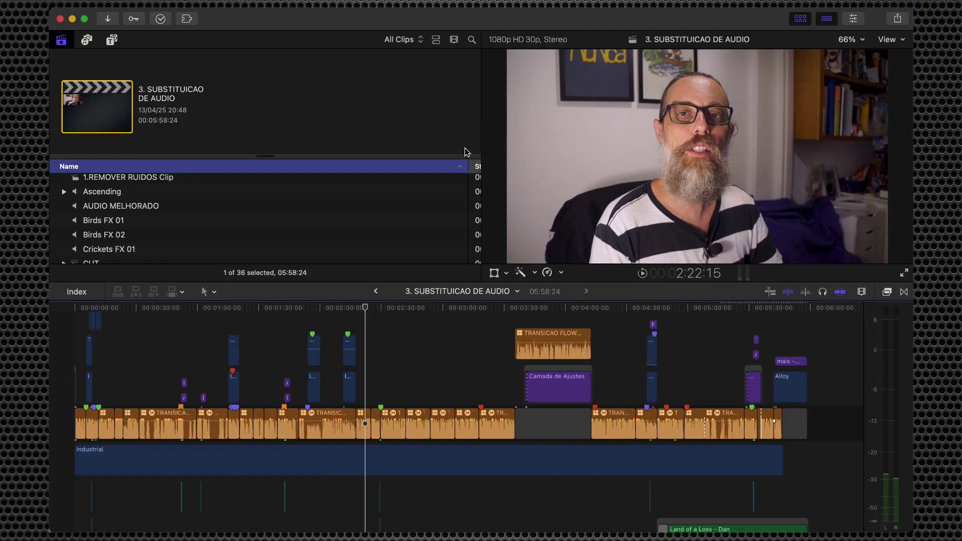
- Connect the AUDIO MELHORADO audio at the very start of the 3. SUBSTITUICAO DE AUDIO timeline
{"action": "left_click", "coordinate": [122, 208]}
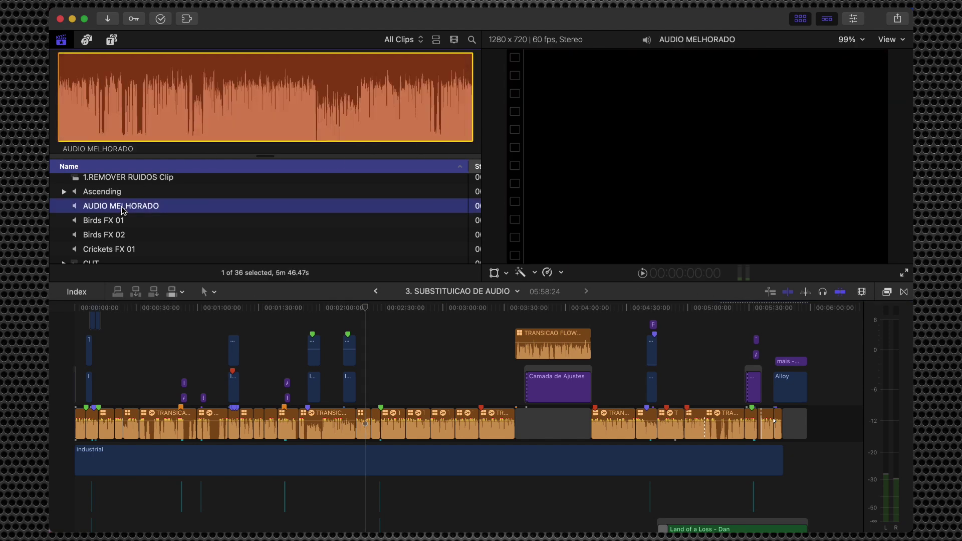
{"action": "left_click", "coordinate": [332, 316]}
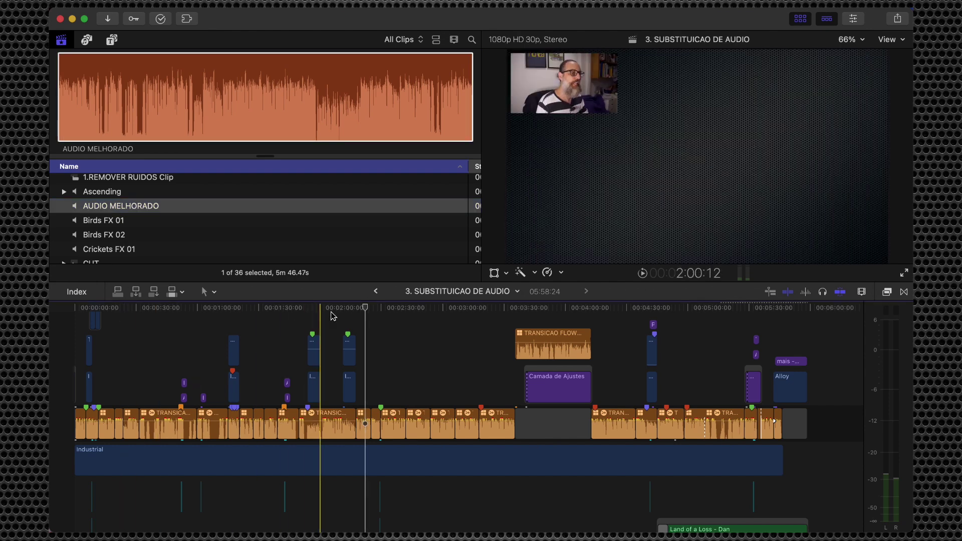
{"action": "key", "text": "Home"}
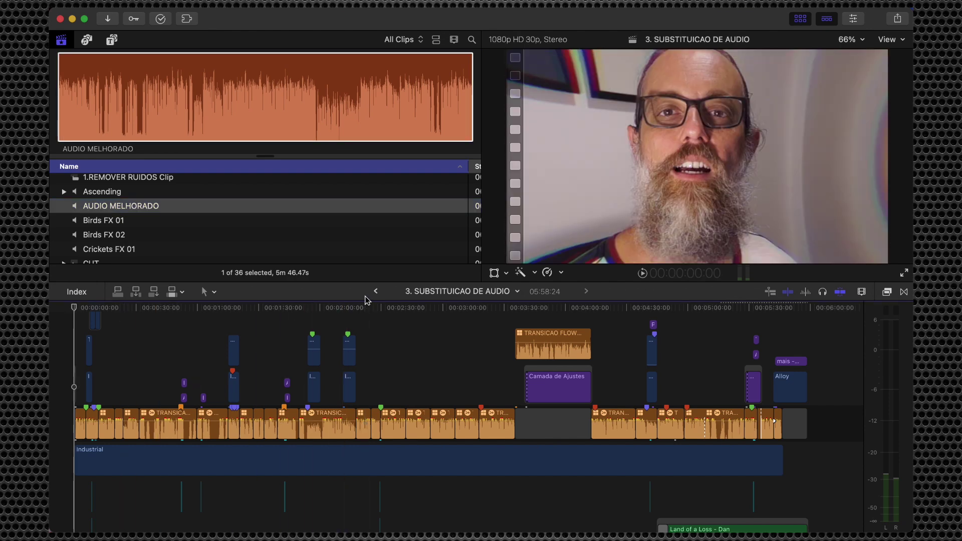
{"action": "key", "text": "q"}
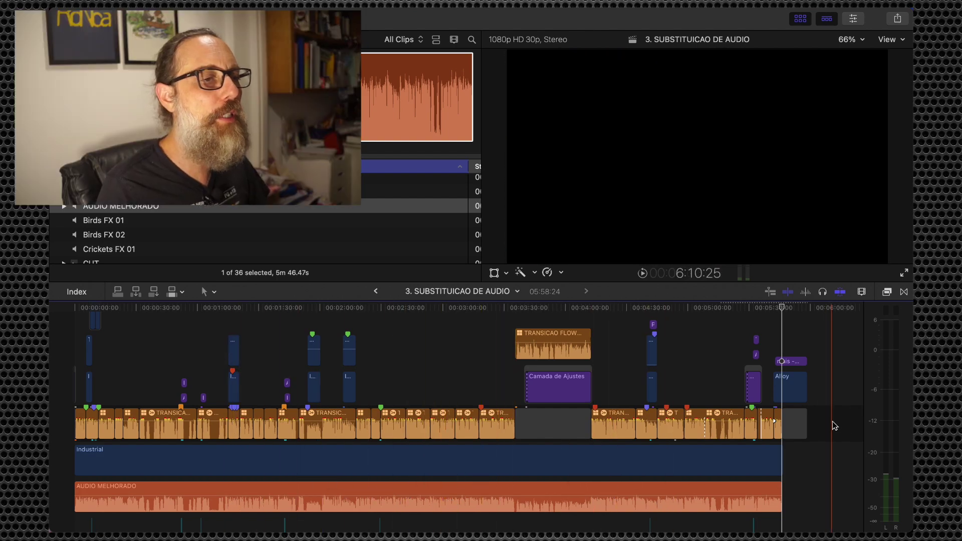
- Silence all primary storyline clips and the clips connected above them, then play back the replacement audio
{"action": "left_click_drag", "start_coordinate": [833, 423], "coordinate": [55, 421]}
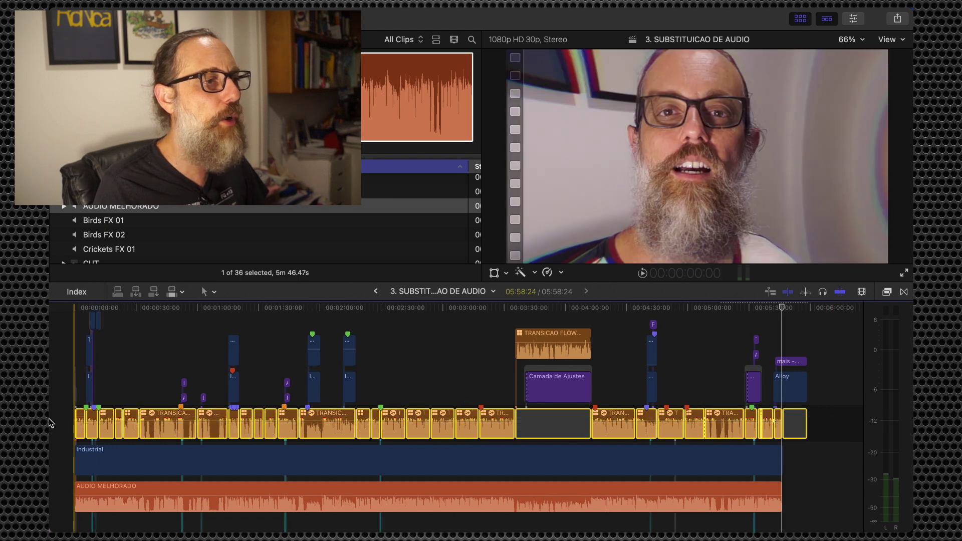
{"action": "key", "text": "super+a"}
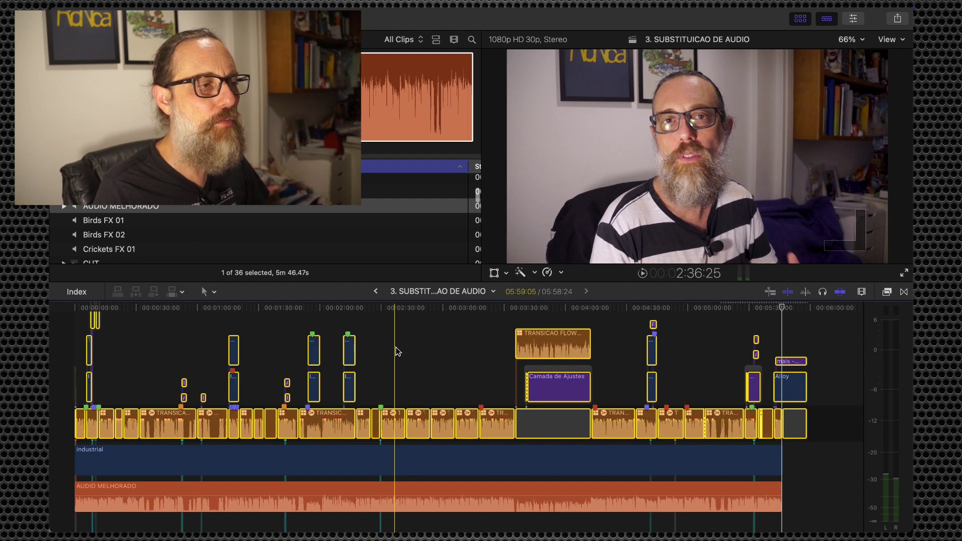
{"action": "key", "text": "ctrl+minus"}
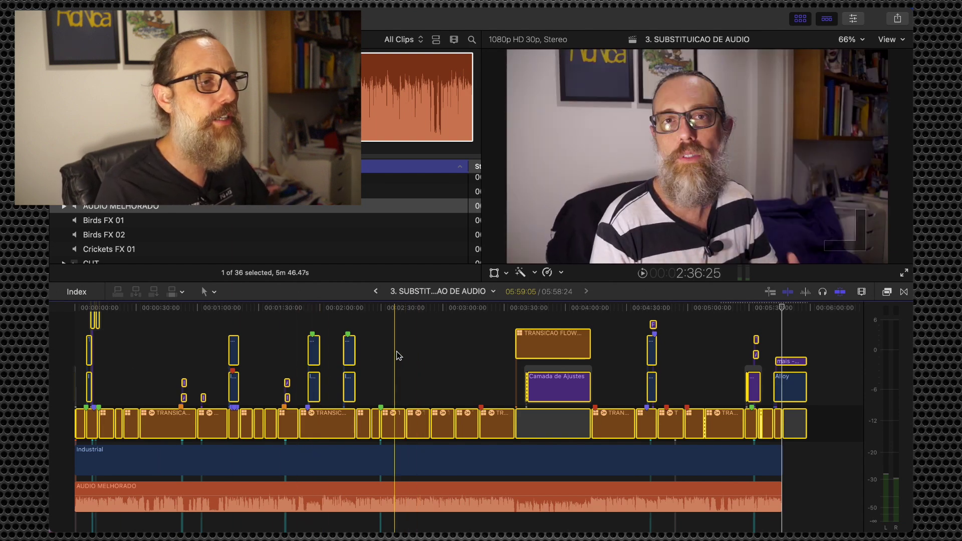
{"action": "key", "text": "space"}
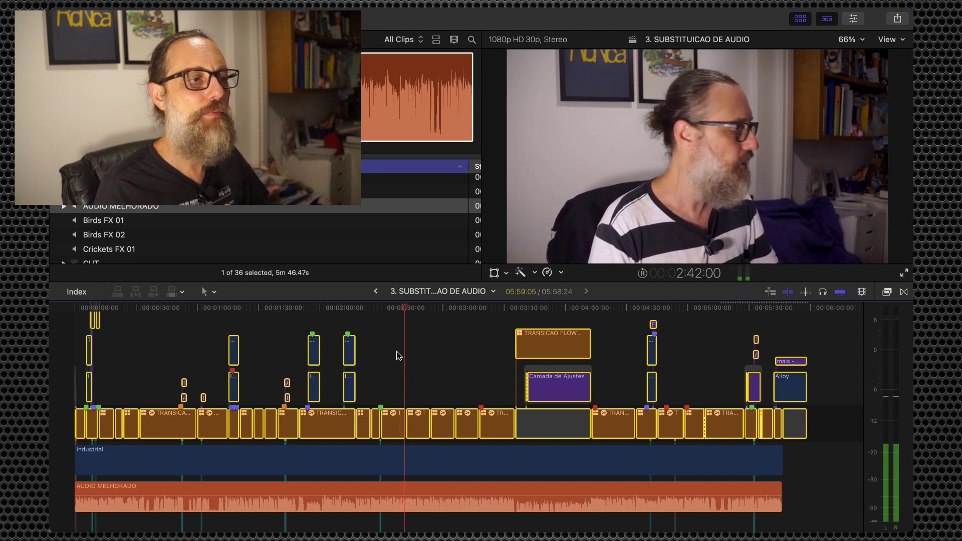
{"action": "key", "text": "space"}
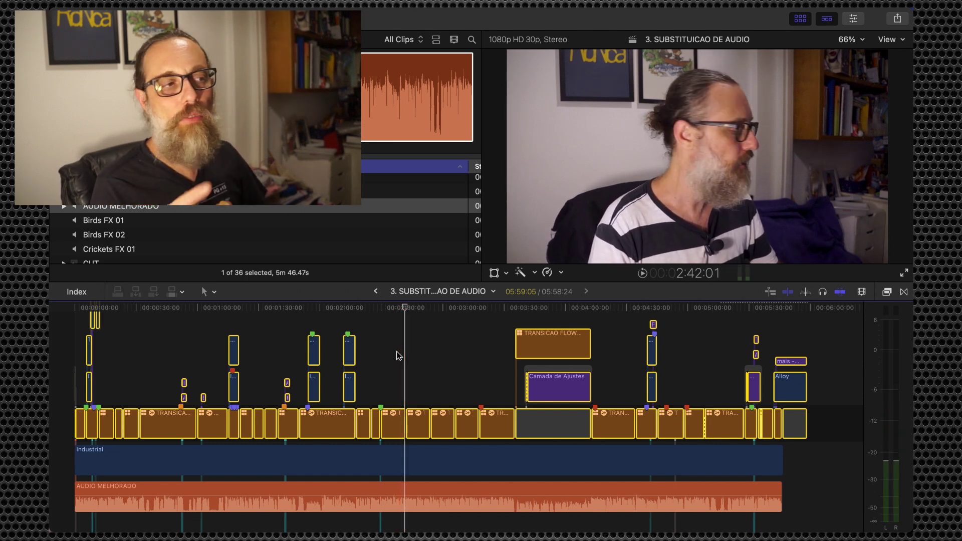